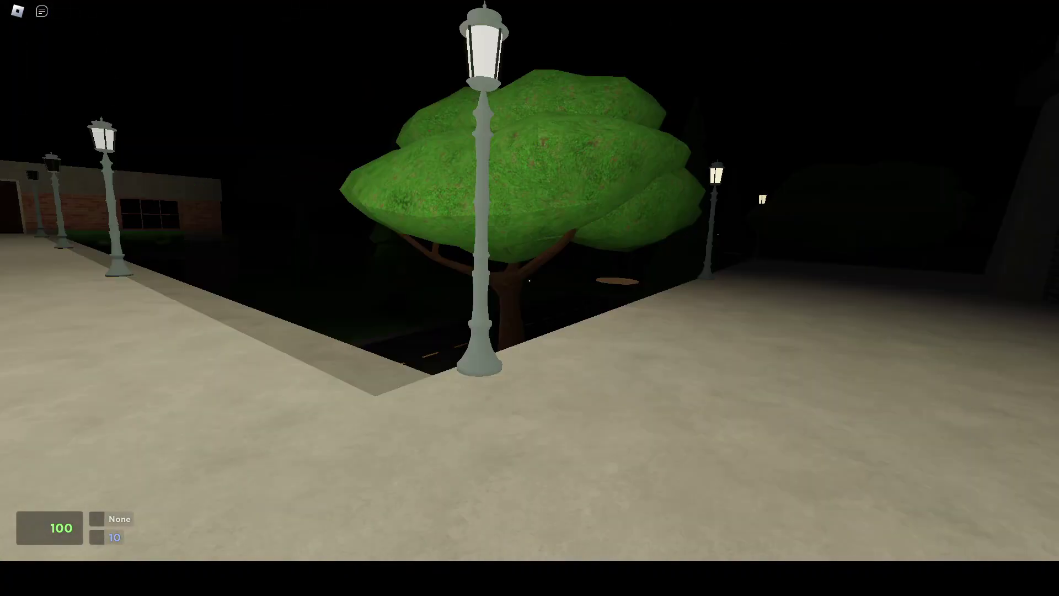
Walk across the bridge, through the brick building's doors, onto the railed bridge
{"action": "key", "text": "w"}
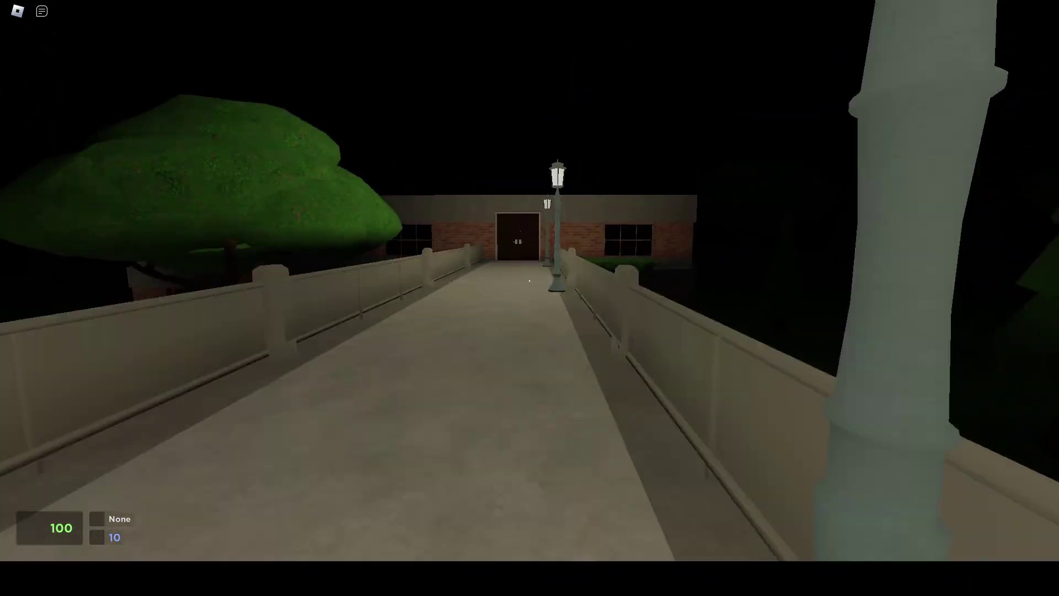
{"action": "key", "text": "w"}
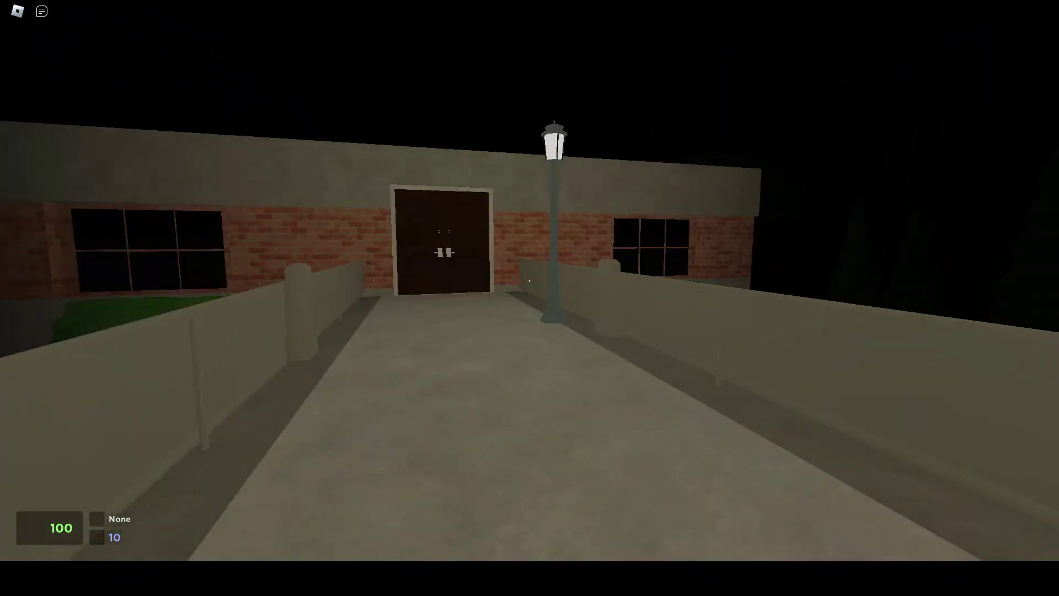
{"action": "key", "text": "w"}
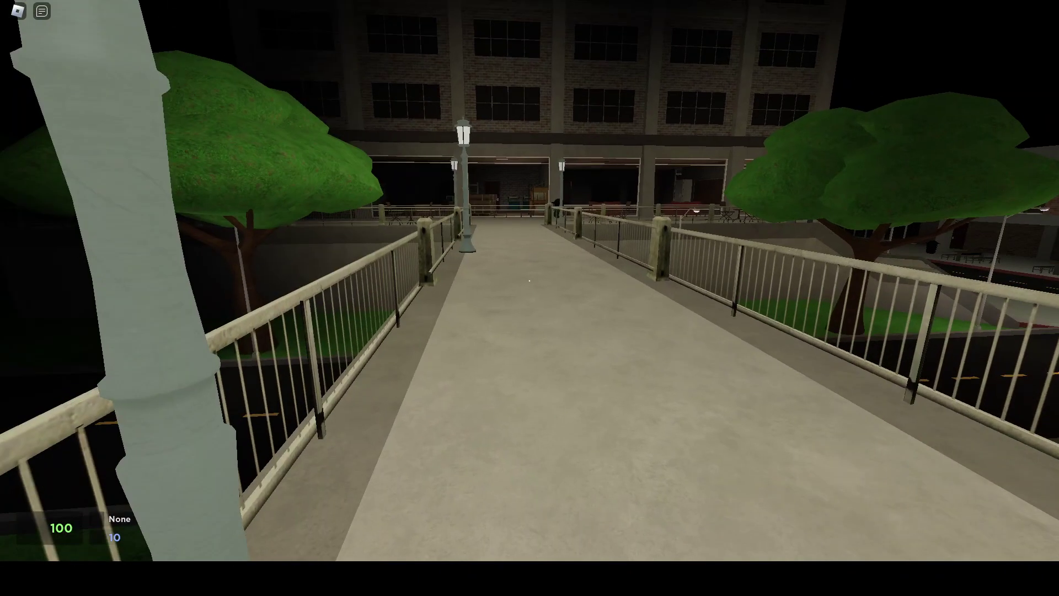
Bring up the game settings from the pause menu, then resume playing
{"action": "key", "text": "Escape"}
{"action": "left_click", "coordinate": [489, 96]}
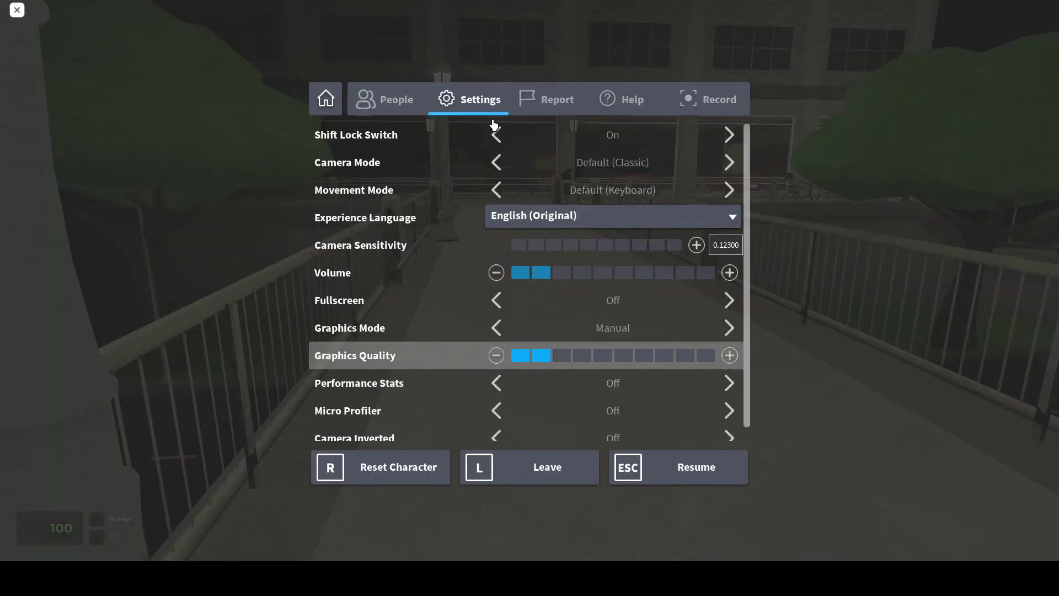
{"action": "key", "text": "Escape"}
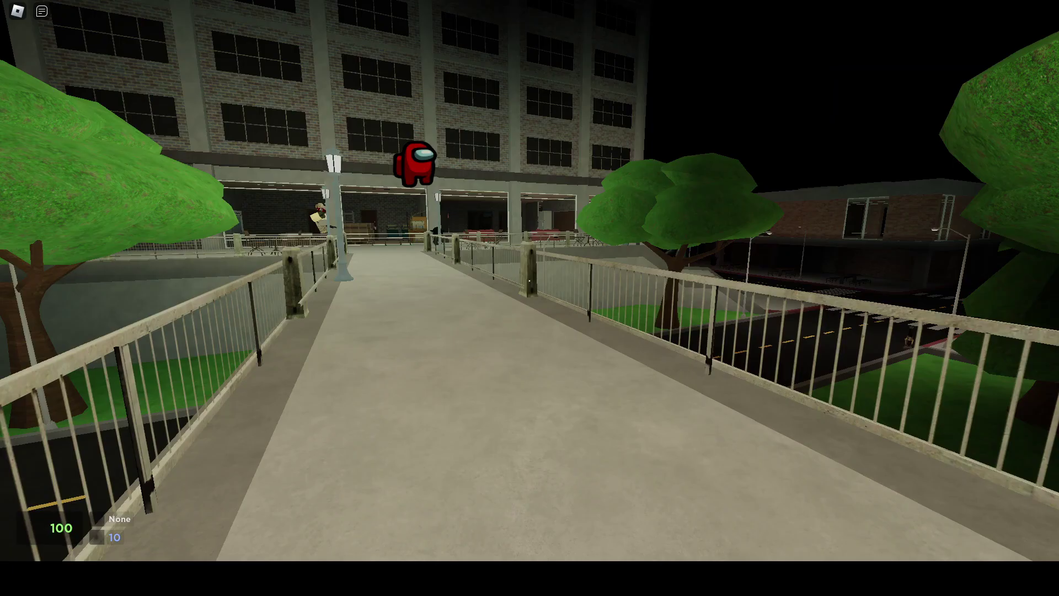
Run along the bridge and down the brick-walled corridor until caught and killed
{"action": "key", "text": "w"}
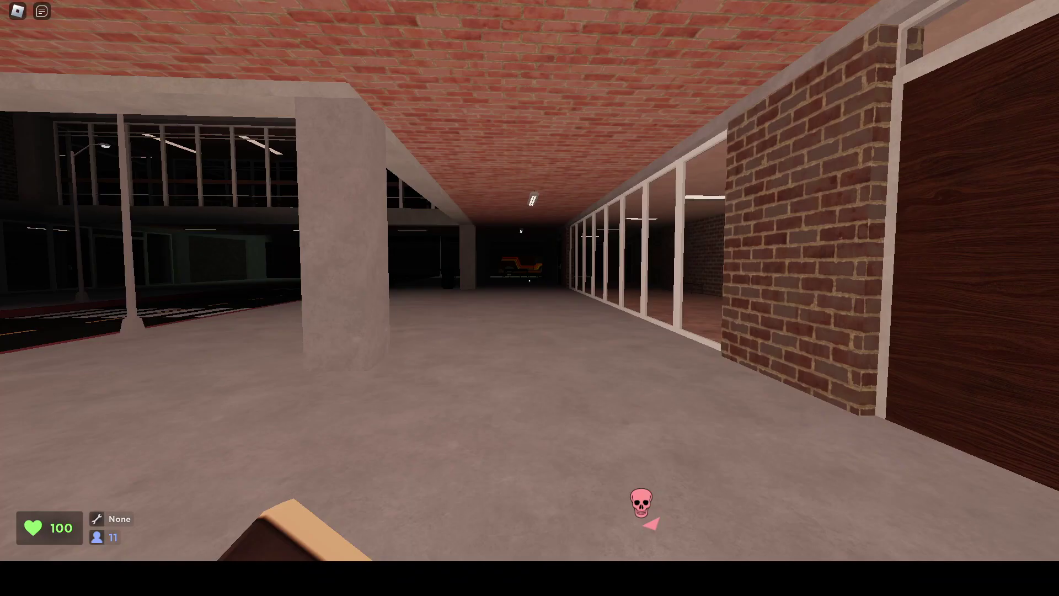
{"action": "key", "text": "w"}
{"action": "key", "text": "w"}
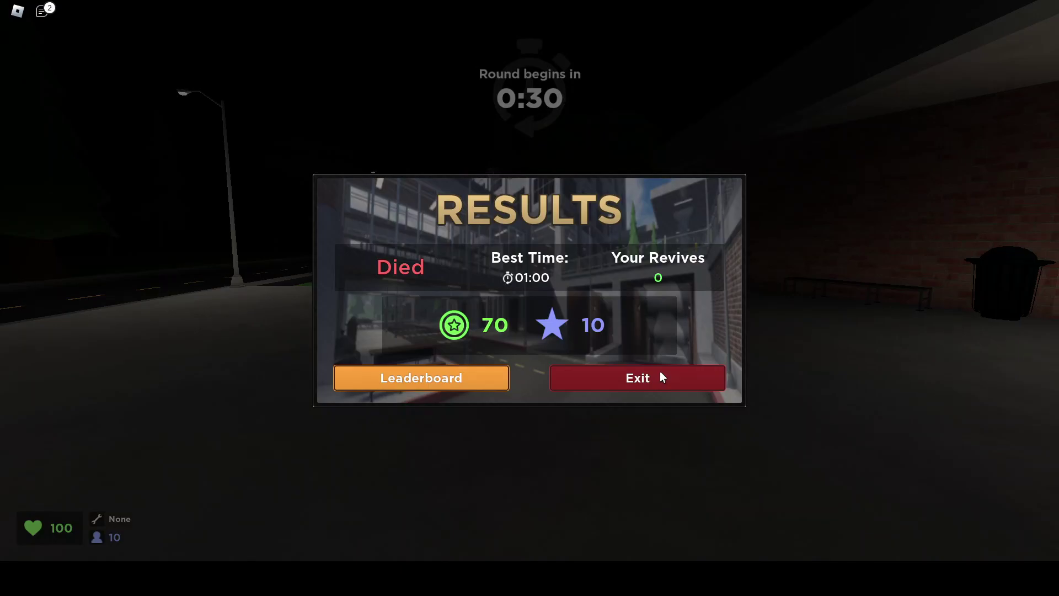
Exit the round results and wait in the lobby until the vote picks Mansion
{"action": "left_click", "coordinate": [660, 378]}
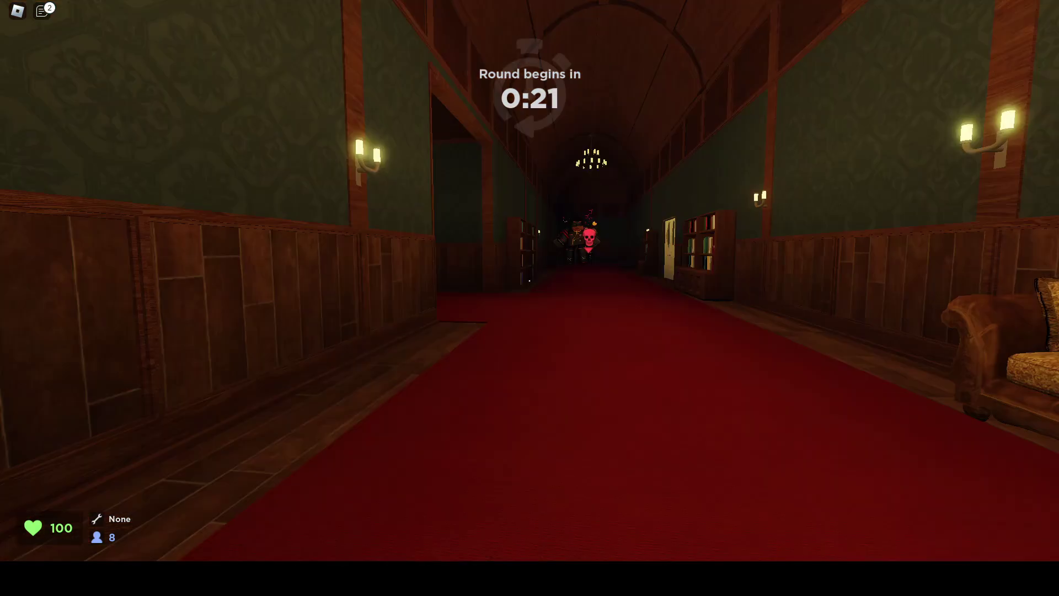
Walk down the mansion corridor as the countdown reaches its final second
{"action": "key", "text": "w"}
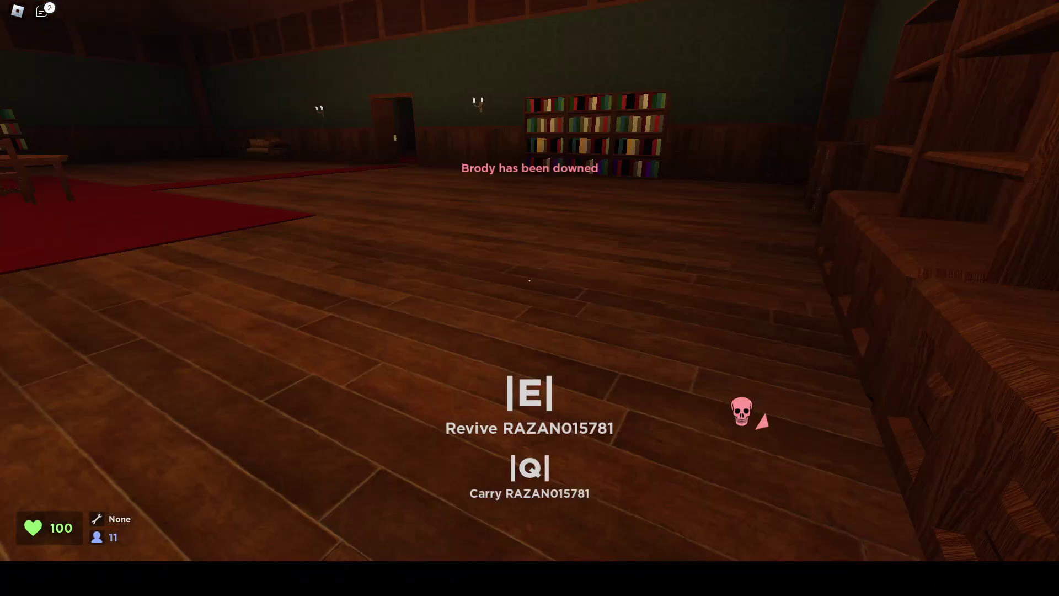
Start reviving the downed player standing beside them in the mansion
{"action": "key", "text": "e"}
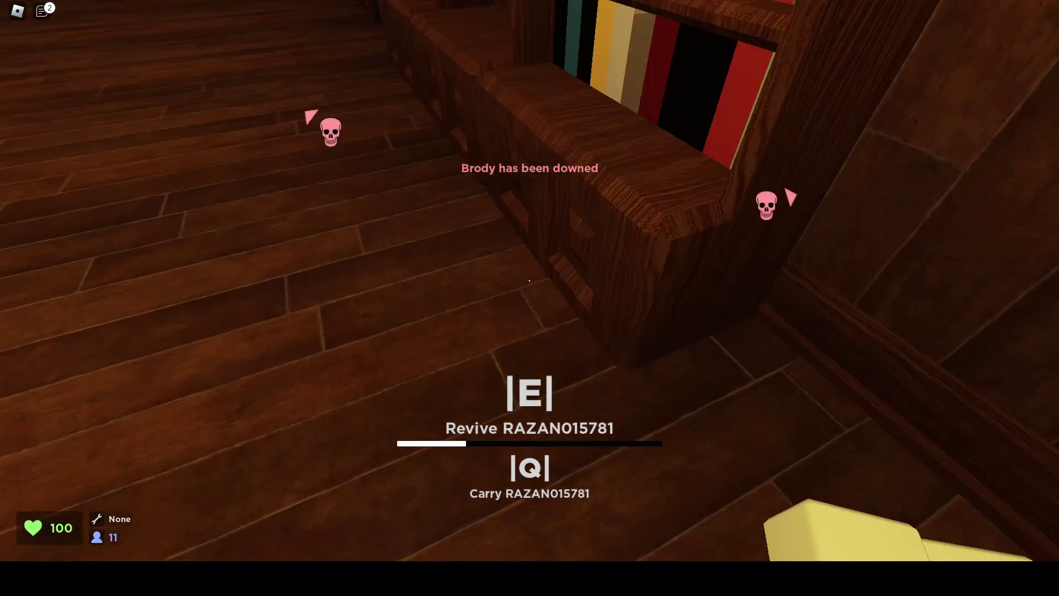